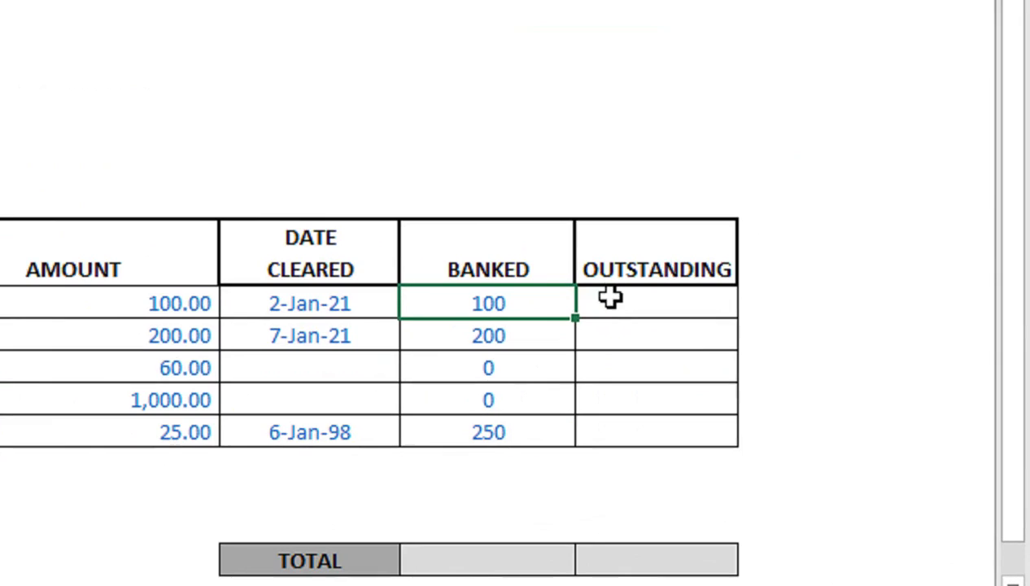
Begin the formula =IF(ISBLANK(H12), in the first OUTSTANDING cell, testing the BANKED cell on the same row.
{"action": "left_click", "coordinate": [610, 298]}
{"action": "type", "text": "=IF("}
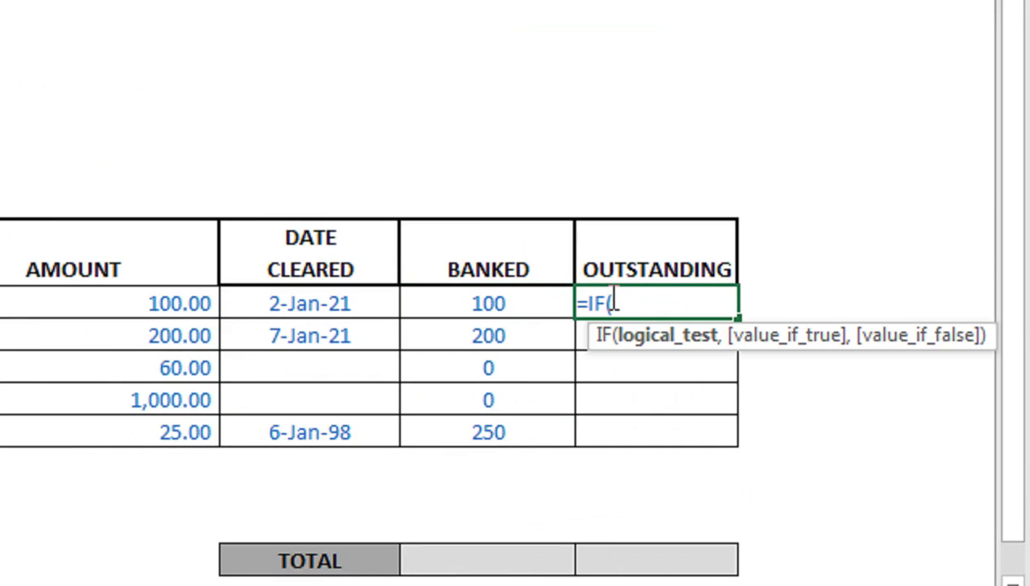
{"action": "type", "text": "9SB"}
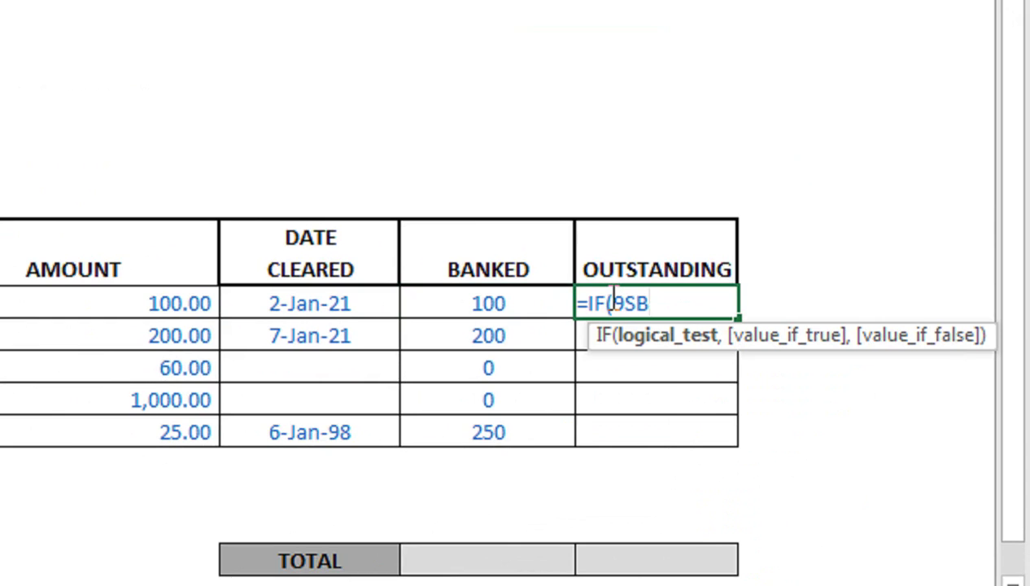
{"action": "key", "text": "BackSpace"}
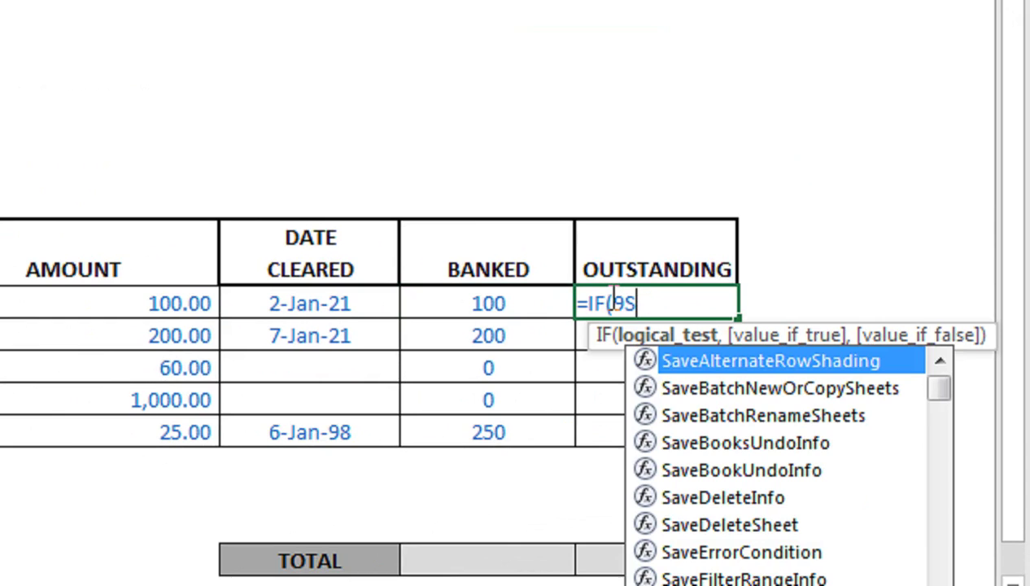
{"action": "type", "text": "B"}
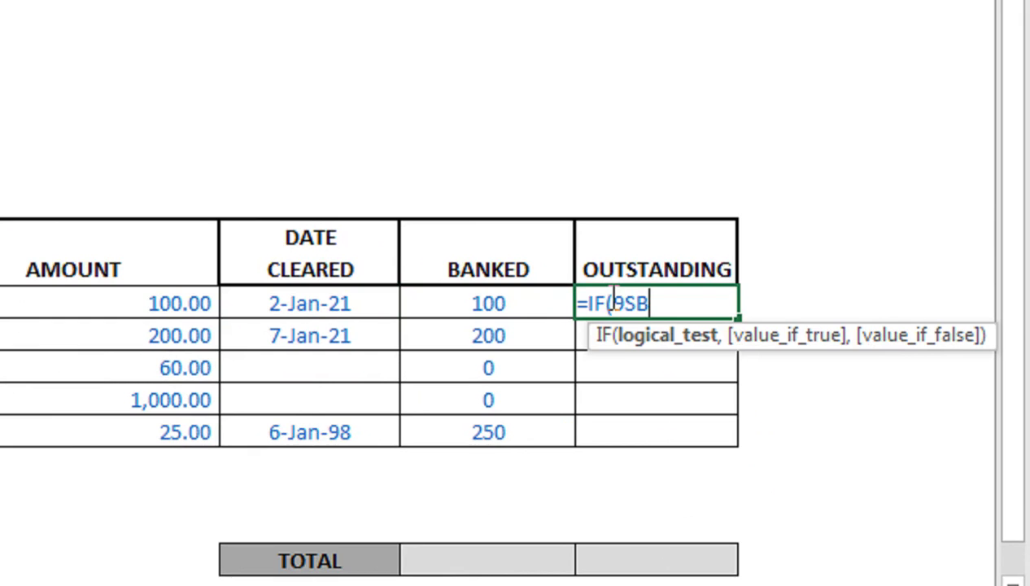
{"action": "key", "text": "BackSpace"}
{"action": "key", "text": "BackSpace"}
{"action": "type", "text": "ISB"}
{"action": "key", "text": "Tab"}
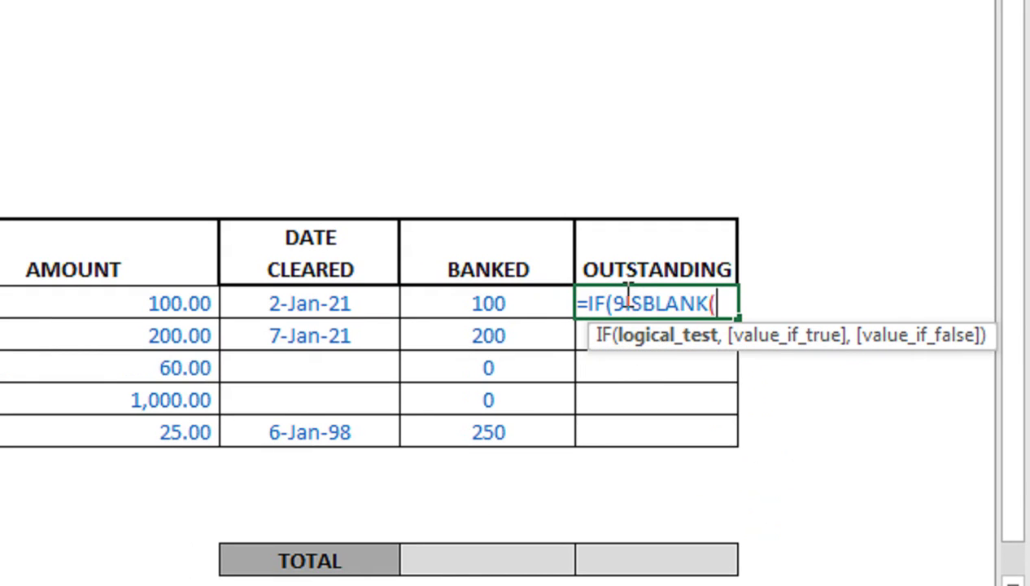
{"action": "left_click", "coordinate": [622, 302]}
{"action": "key", "text": "BackSpace"}
{"action": "left_click", "coordinate": [705, 303]}
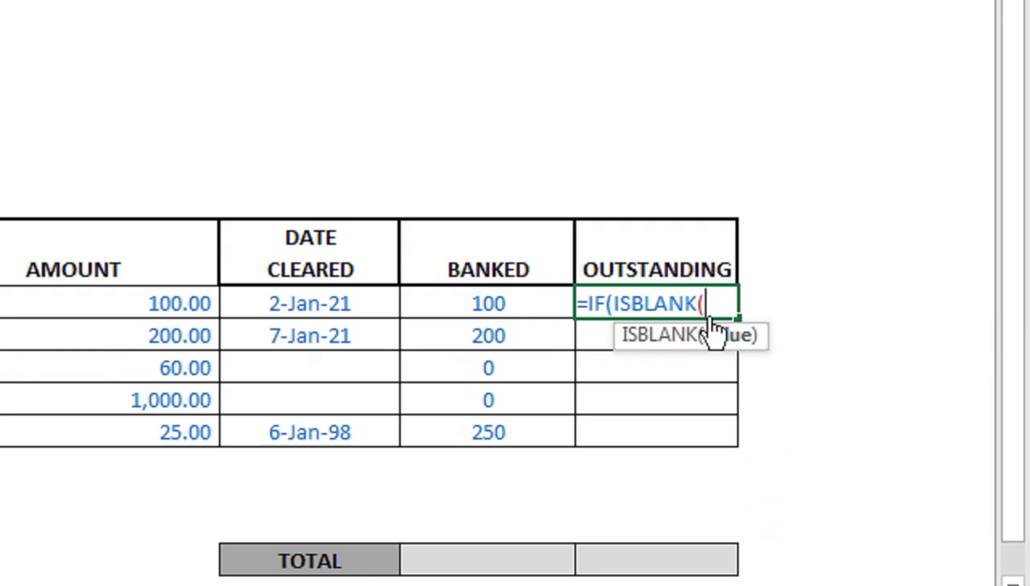
{"action": "left_click", "coordinate": [490, 303]}
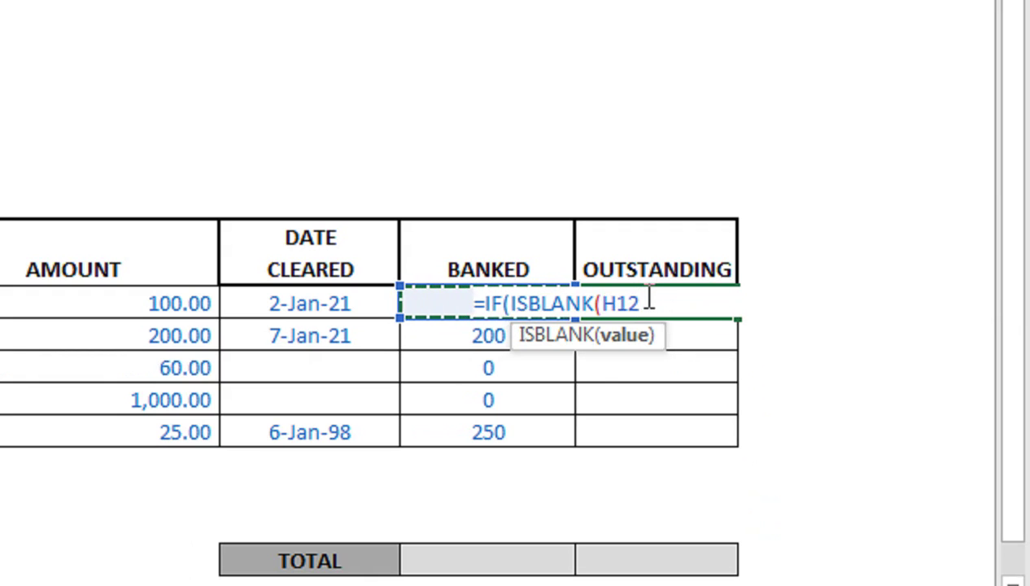
{"action": "type", "text": "),"}
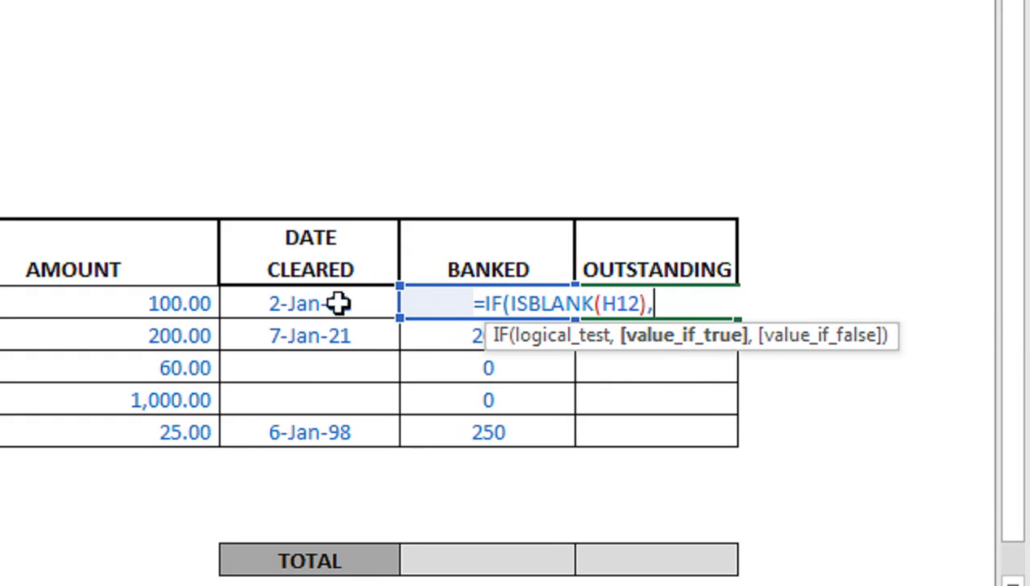
{"action": "left_click", "coordinate": [259, 303]}
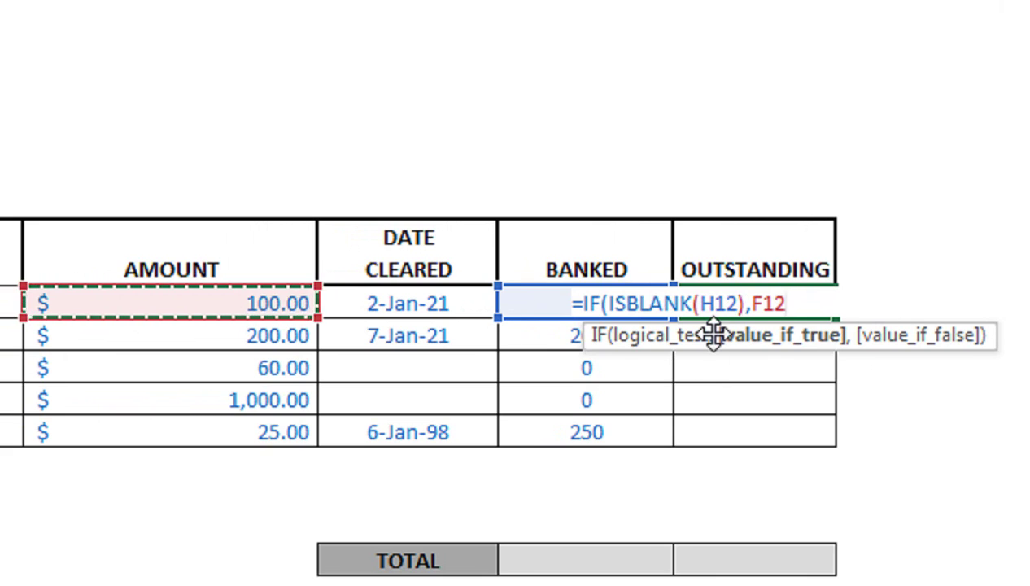
{"action": "key", "text": "BackSpace"}
{"action": "key", "text": "BackSpace"}
{"action": "key", "text": "BackSpace"}
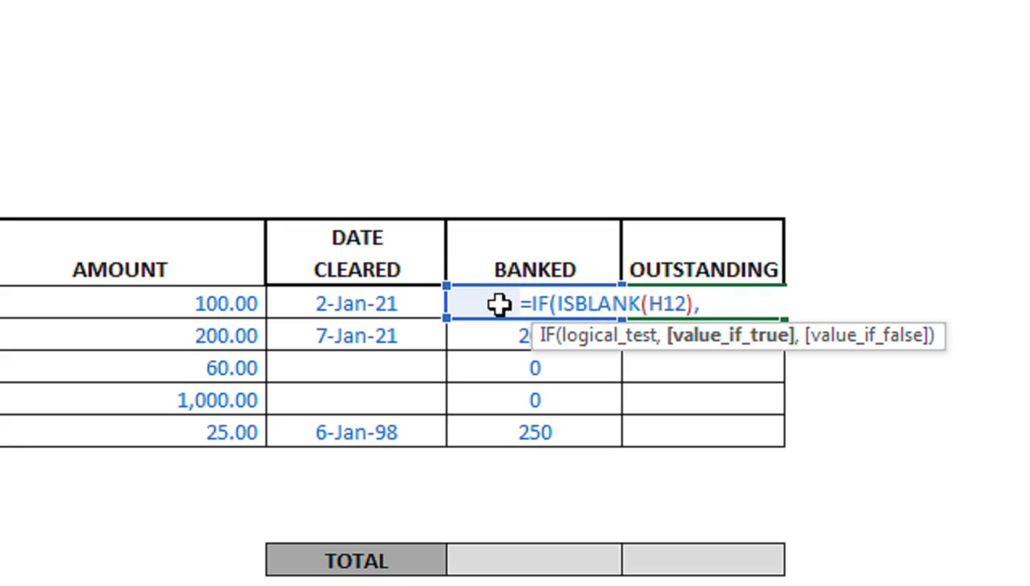
Change the ISBLANK argument in the OUTSTANDING formula to G12, the first DATE CLEARED cell.
{"action": "left_click", "coordinate": [689, 303]}
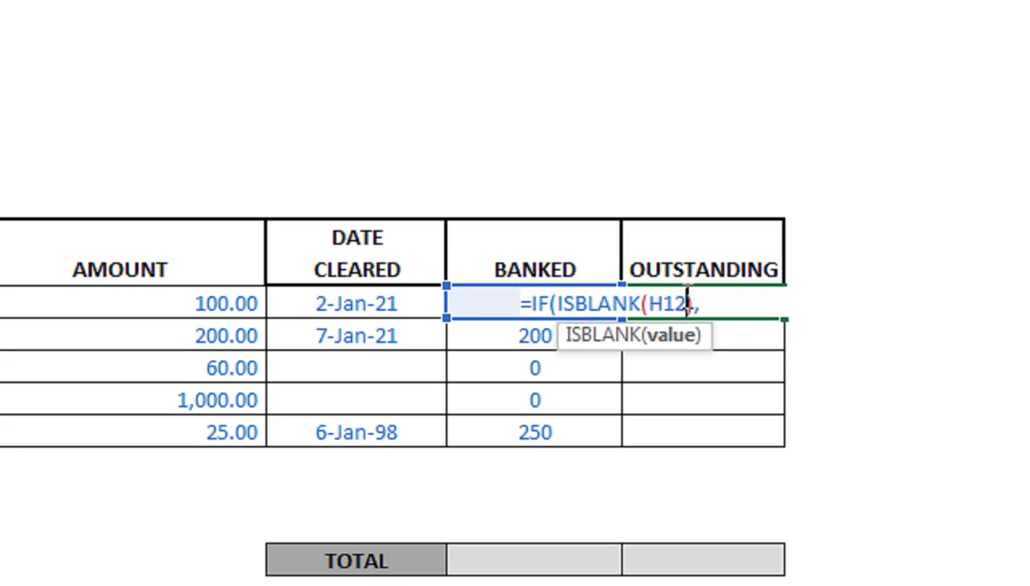
{"action": "key", "text": "BackSpace"}
{"action": "key", "text": "BackSpace"}
{"action": "key", "text": "BackSpace"}
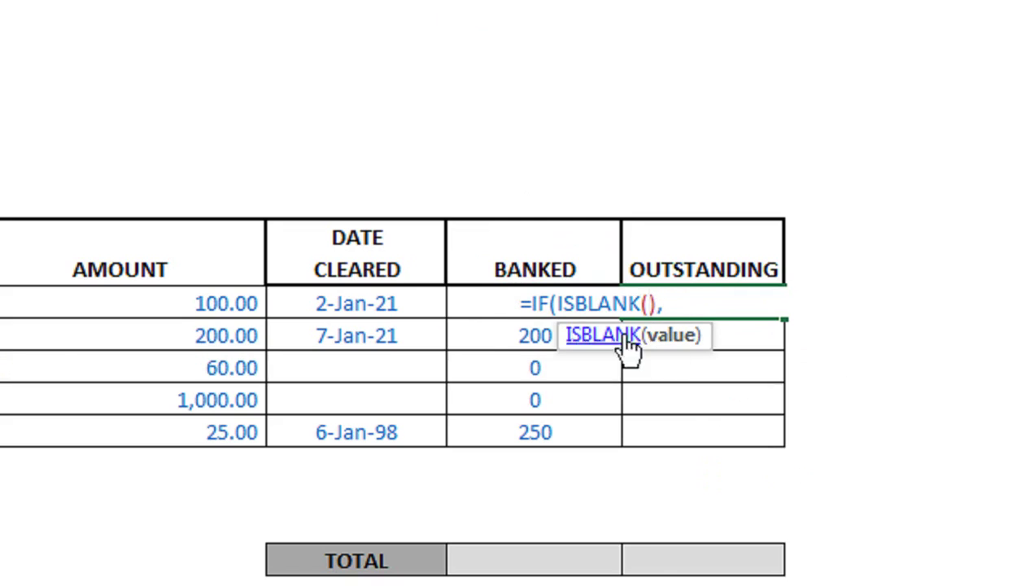
{"action": "left_click", "coordinate": [354, 304]}
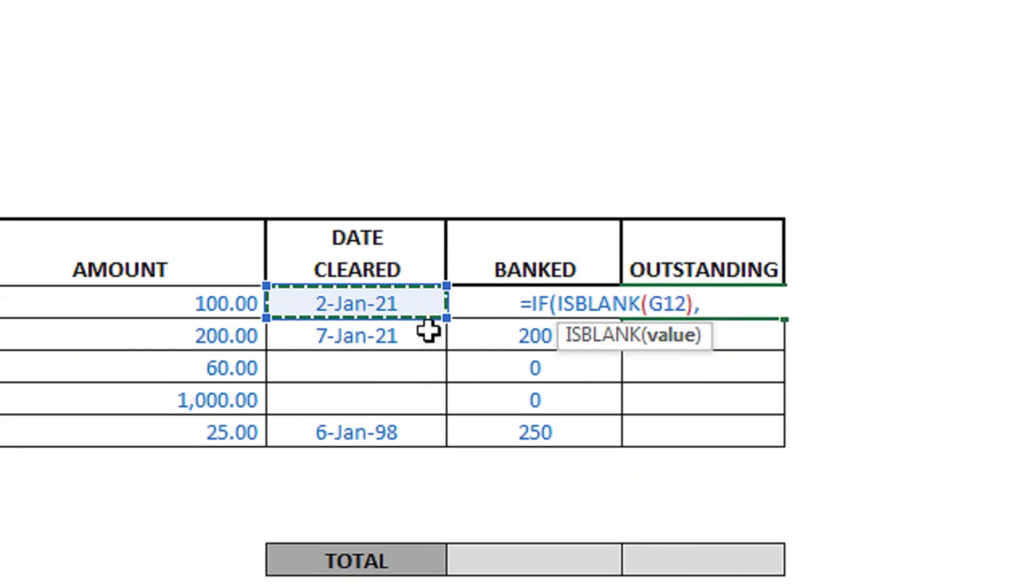
{"action": "left_click", "coordinate": [720, 303]}
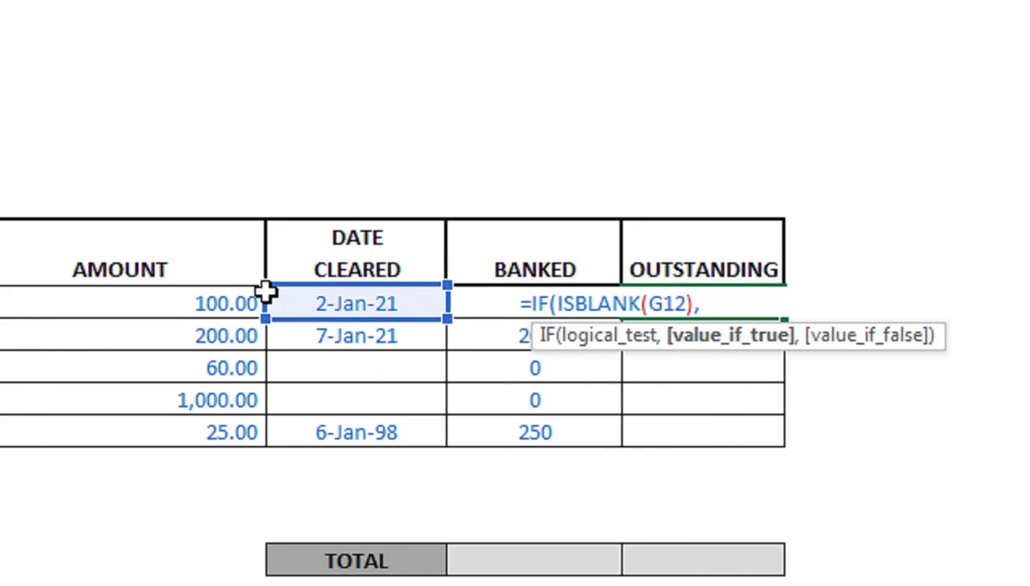
Complete the OUTSTANDING formula with F12 if true and 0 if false, and fill it down to the CHQ 5 row.
{"action": "left_click", "coordinate": [126, 301]}
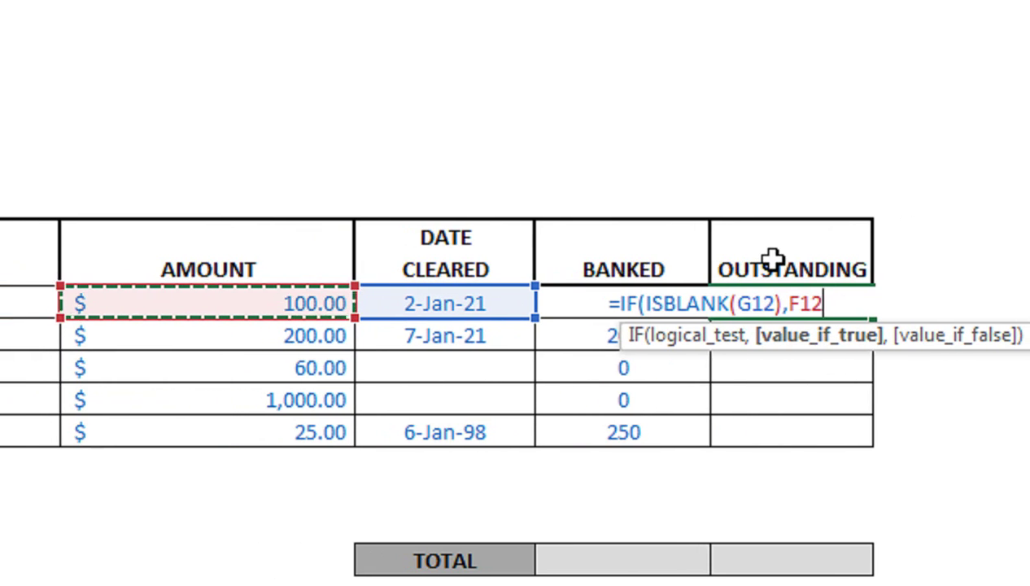
{"action": "type", "text": ":F12"}
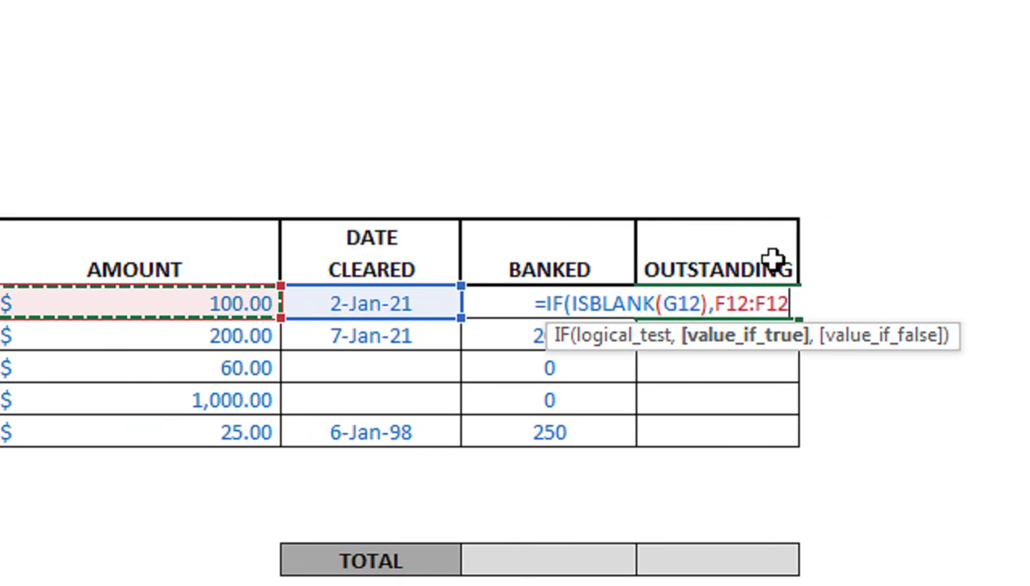
{"action": "key", "text": "BackSpace"}
{"action": "key", "text": "BackSpace"}
{"action": "key", "text": "BackSpace"}
{"action": "key", "text": "BackSpace"}
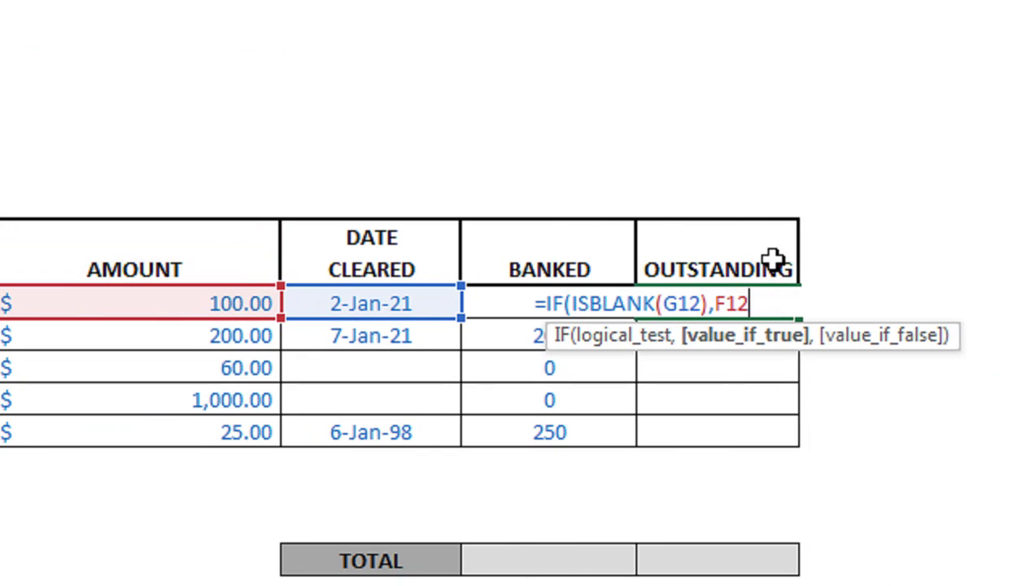
{"action": "type", "text": ",0"}
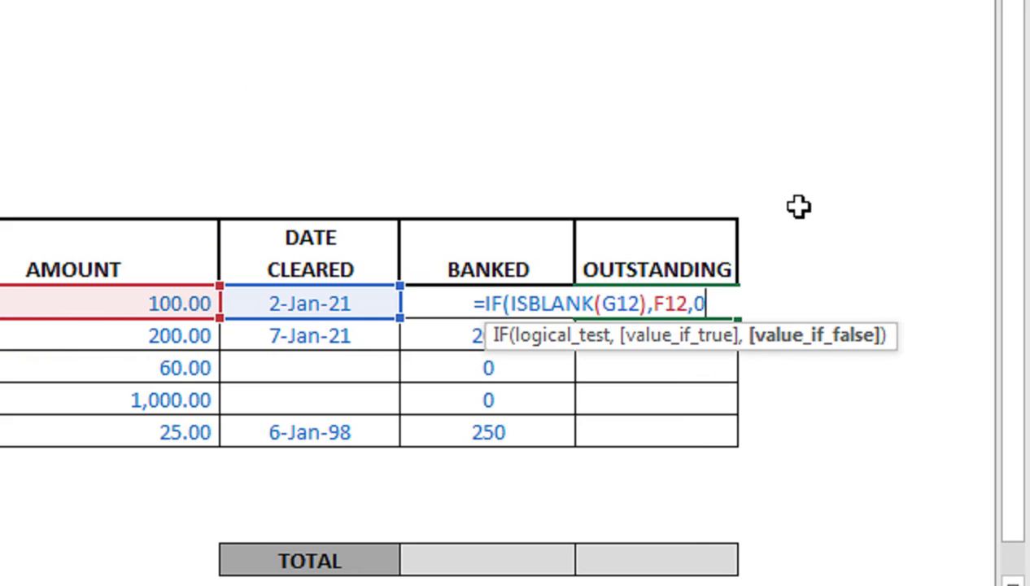
{"action": "key", "text": "Return"}
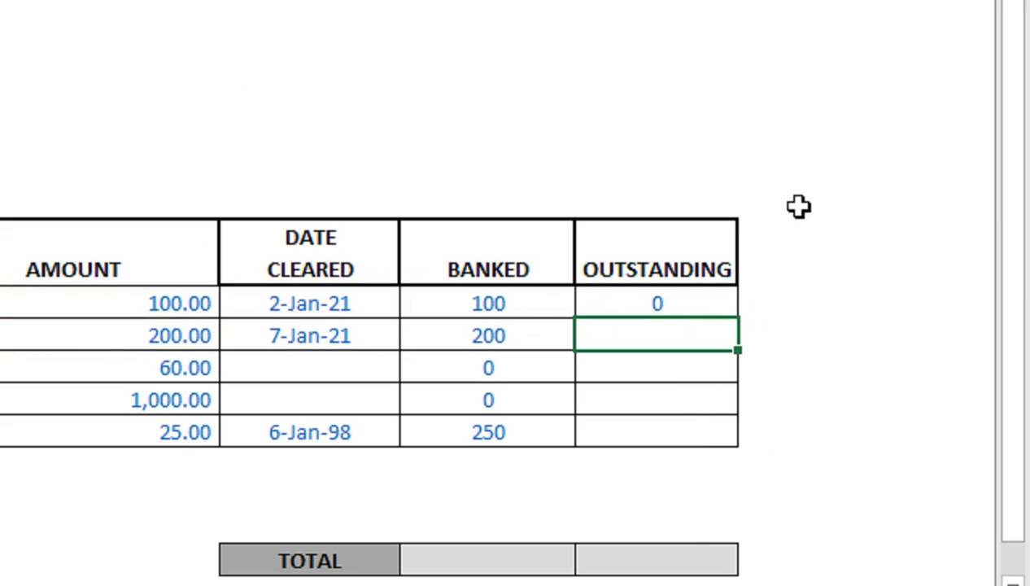
{"action": "left_click", "coordinate": [674, 298]}
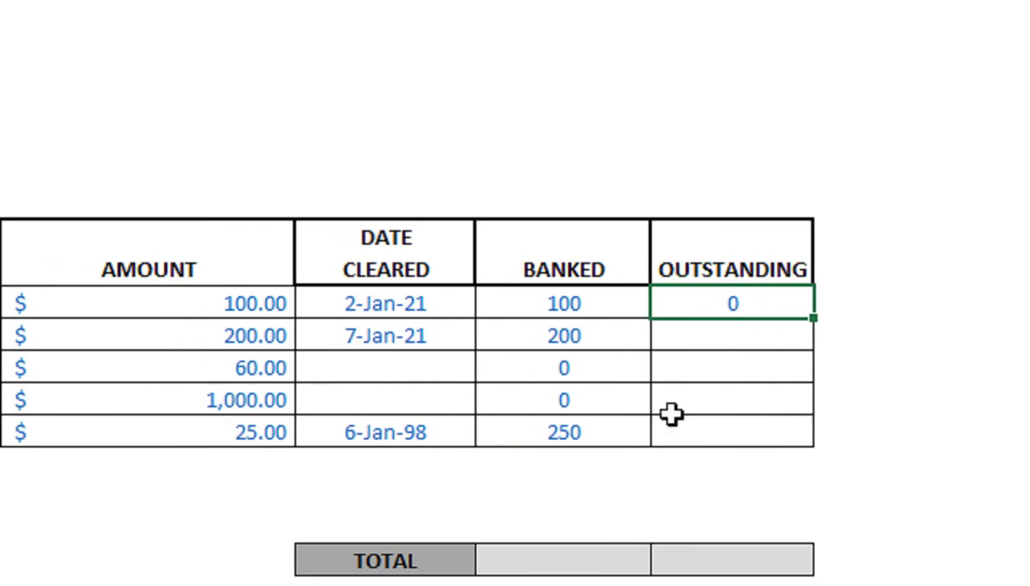
{"action": "left_click_drag", "start_coordinate": [738, 318], "coordinate": [739, 440]}
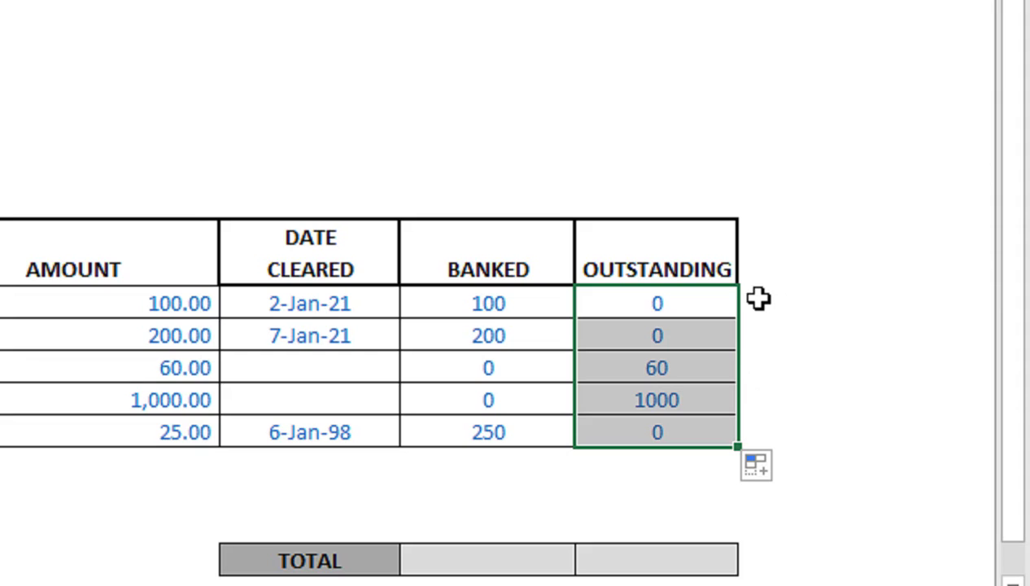
Add the heading Status in J11, directly beside the OUTSTANDING heading.
{"action": "left_click", "coordinate": [773, 261]}
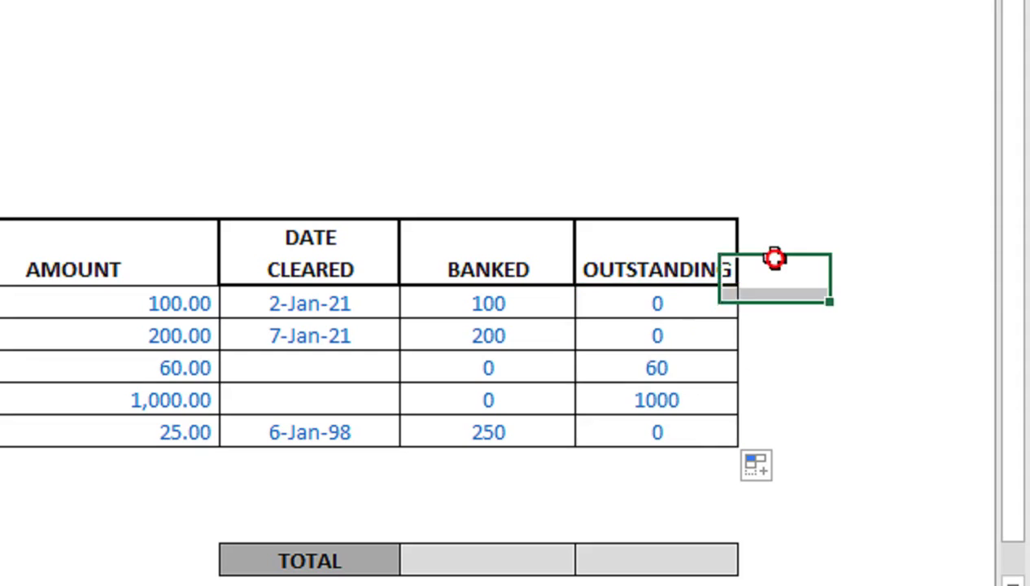
{"action": "left_click", "coordinate": [759, 234]}
{"action": "left_click", "coordinate": [764, 265]}
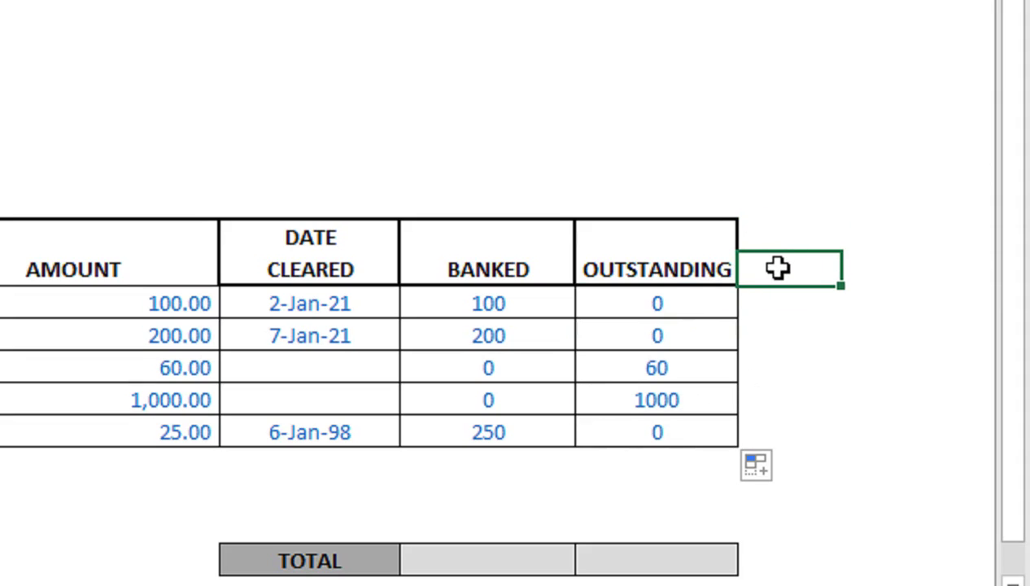
{"action": "type", "text": "sTATUS"}
{"action": "key", "text": "Return"}
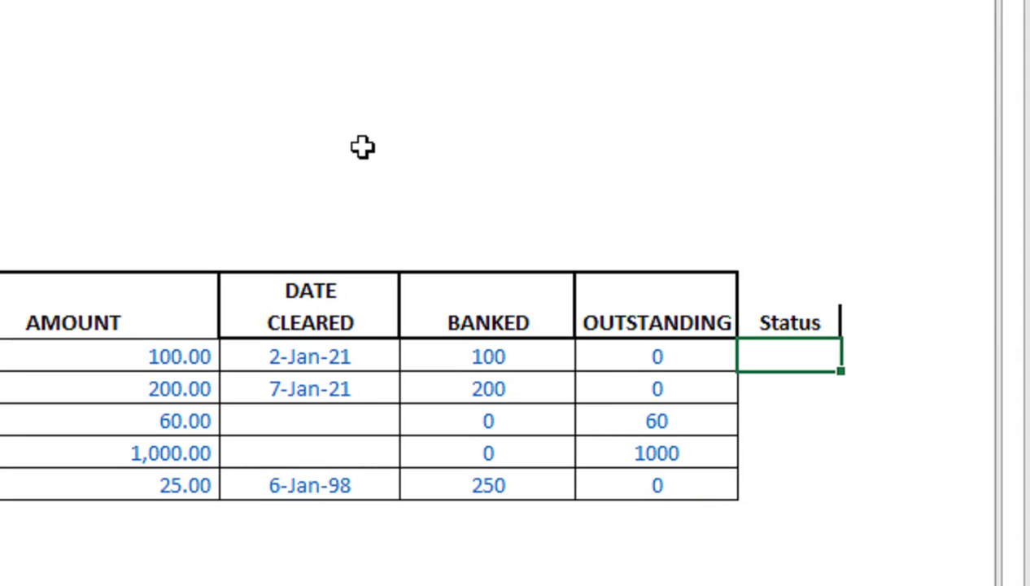
Widen column J slightly and apply Thick Outside Borders to the Status heading cells J10:J11.
{"action": "key", "text": "Up"}
{"action": "key", "text": "shift+Up"}
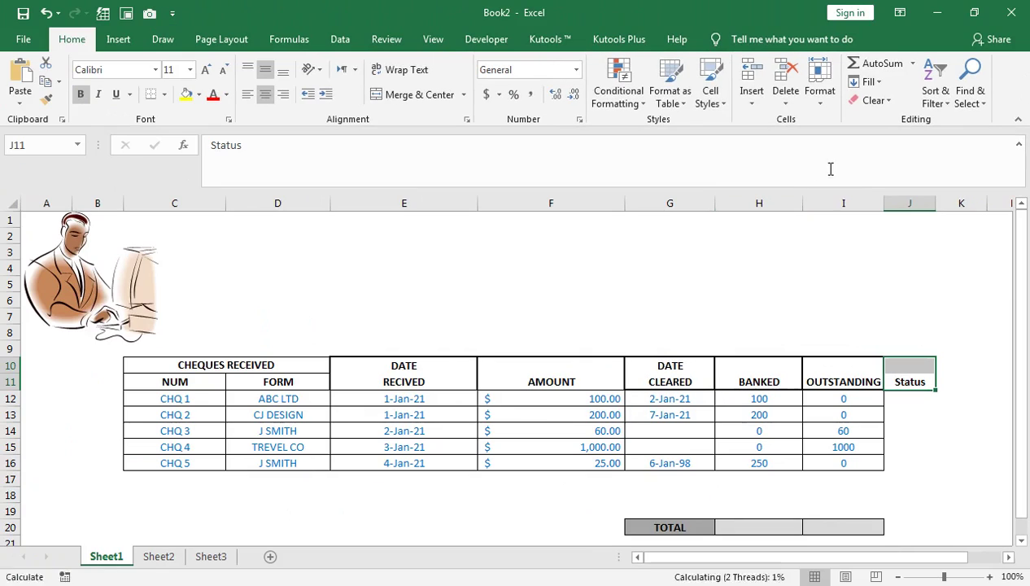
{"action": "left_click_drag", "start_coordinate": [936, 202], "coordinate": [955, 203]}
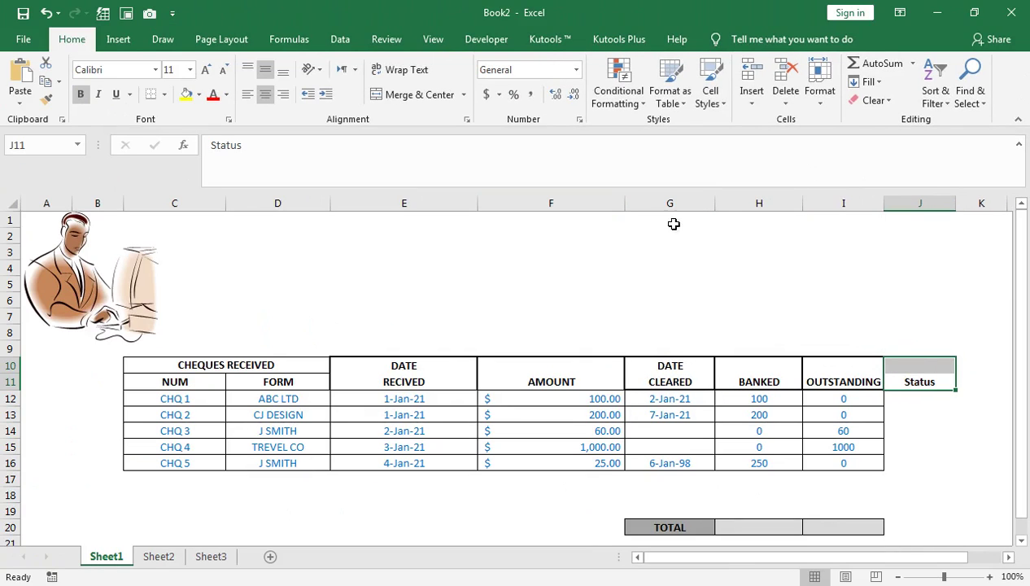
{"action": "left_click", "coordinate": [164, 94]}
{"action": "left_click", "coordinate": [197, 270]}
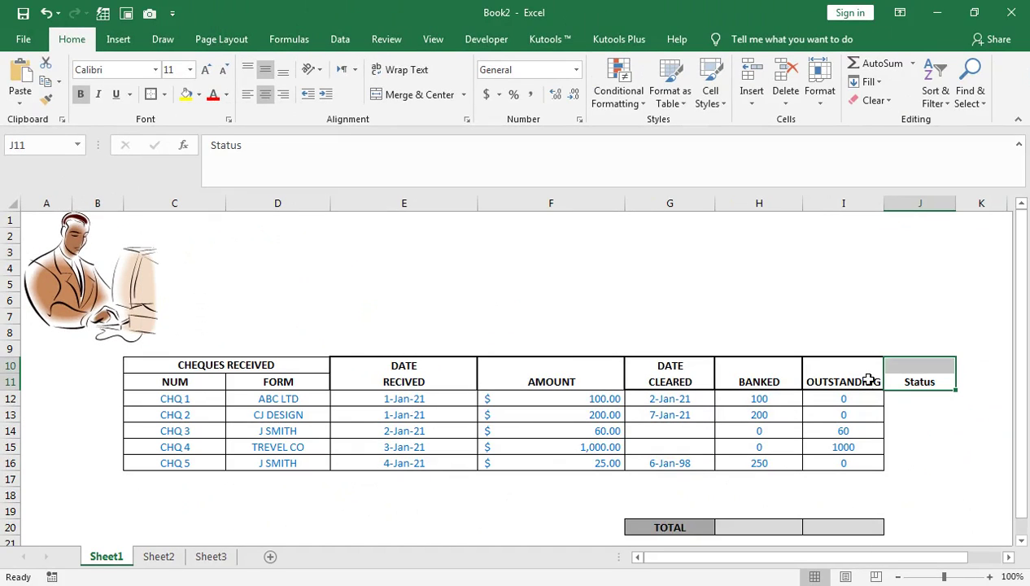
Apply All Borders to the empty Status cells J12:J16.
{"action": "left_click_drag", "start_coordinate": [914, 404], "coordinate": [903, 458]}
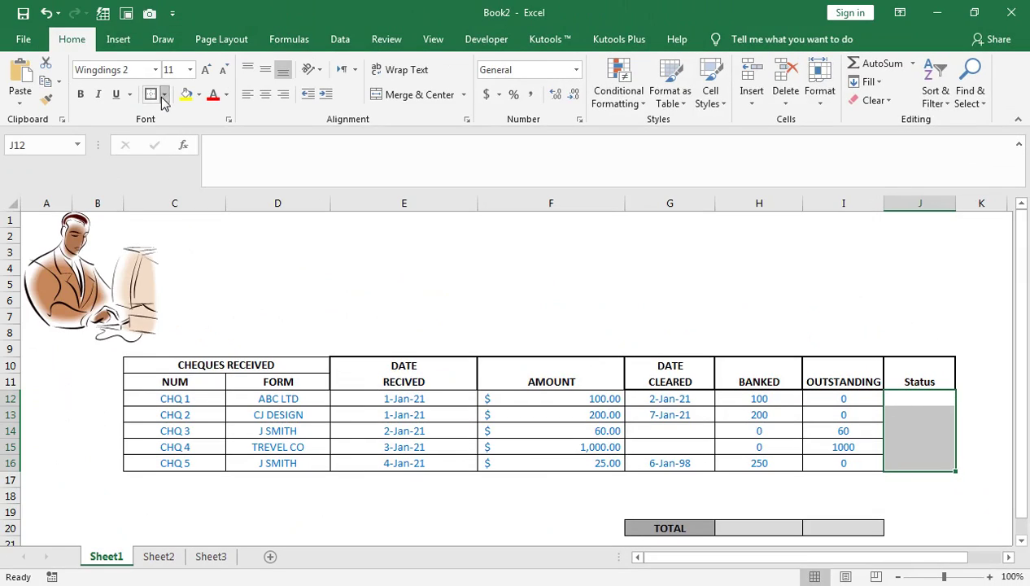
{"action": "left_click", "coordinate": [164, 94]}
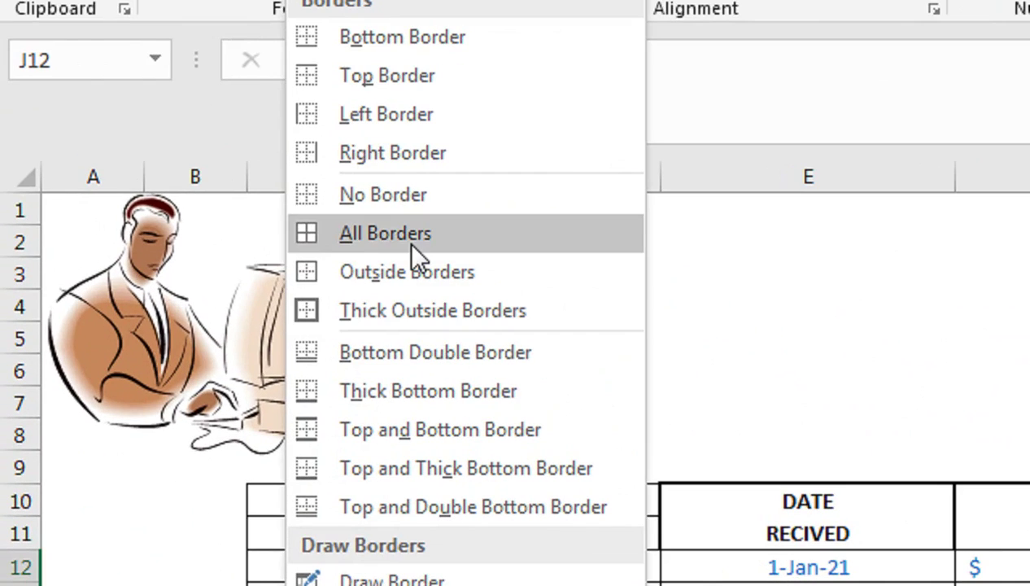
{"action": "left_click", "coordinate": [410, 245]}
{"action": "left_click", "coordinate": [900, 401]}
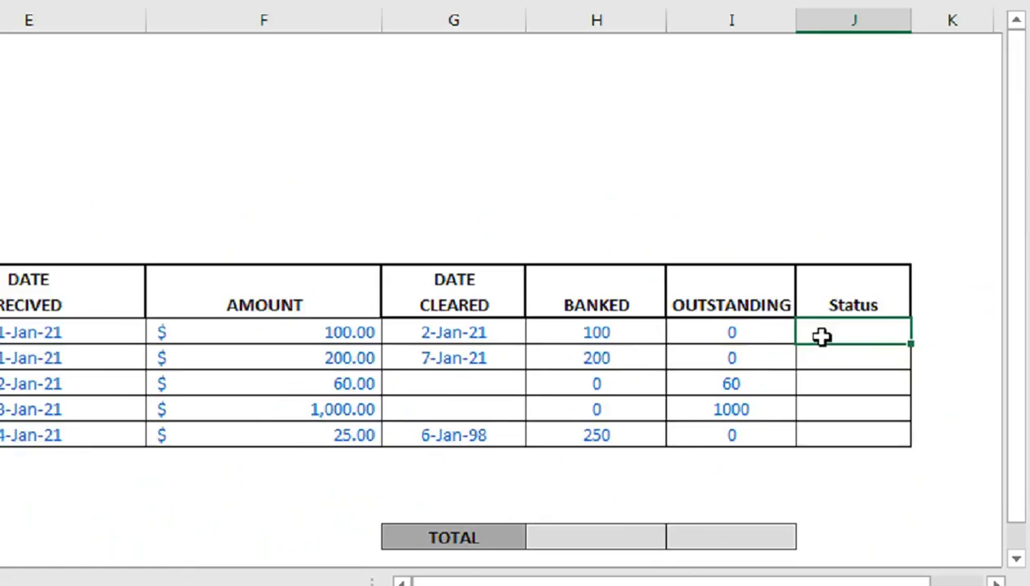
{"action": "type", "text": "=if("}
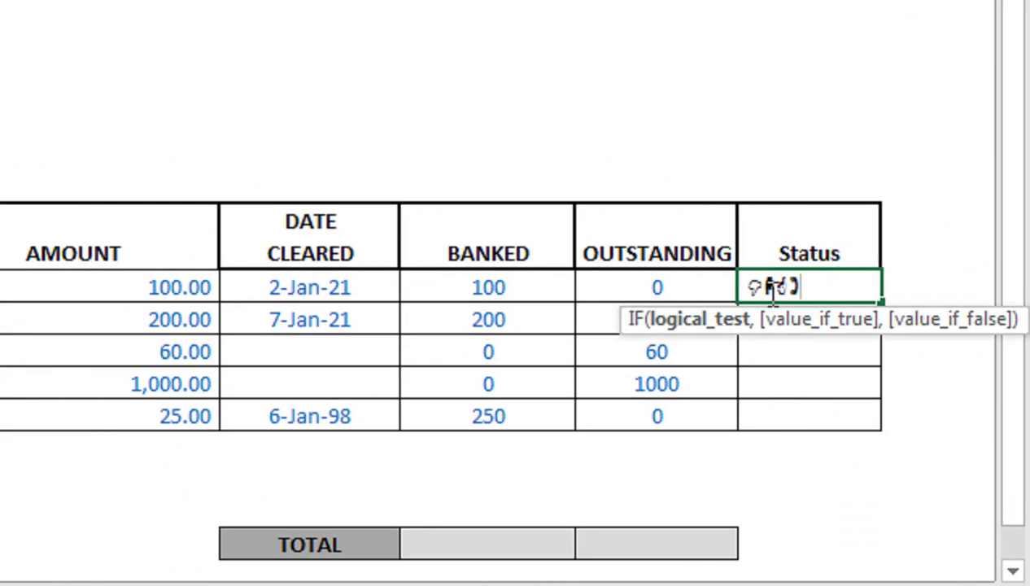
{"action": "key", "text": "BackSpace"}
{"action": "key", "text": "BackSpace"}
{"action": "key", "text": "BackSpace"}
{"action": "key", "text": "BackSpace"}
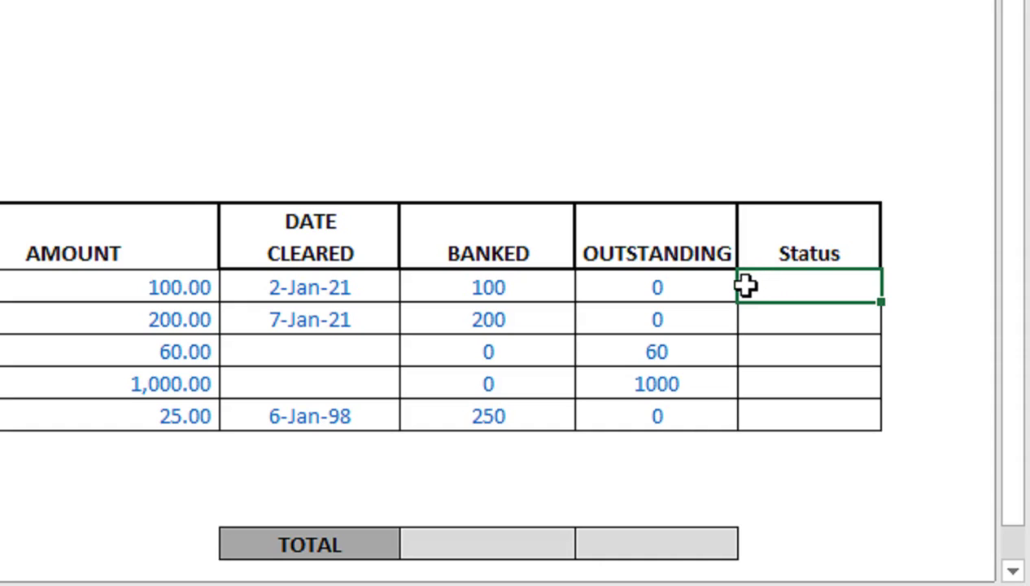
Enter =IF(I12<=1,"P","O") in Status cell J12 and fill it down to the CHQ 5 row.
{"action": "type", "text": "=IF("}
{"action": "left_click", "coordinate": [637, 285]}
{"action": "type", "text": "<"}
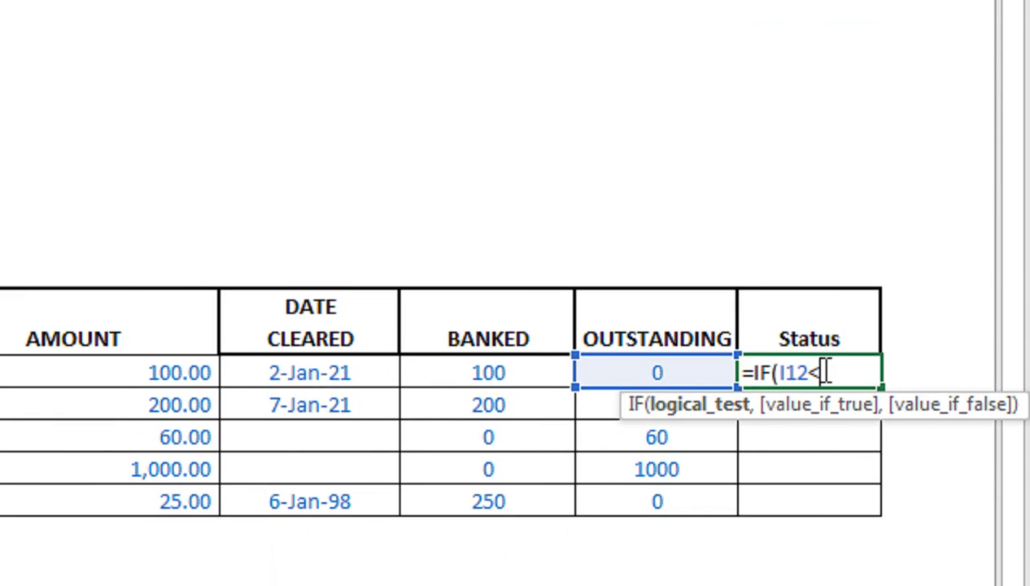
{"action": "type", "text": "=1,\""}
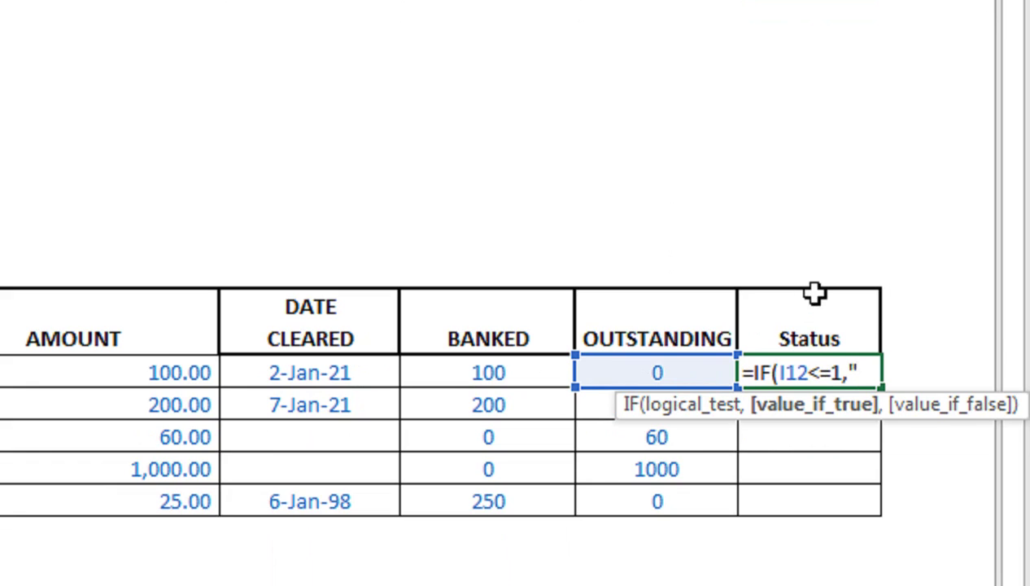
{"action": "type", "text": "Pp"}
{"action": "key", "text": "BackSpace"}
{"action": "type", "text": "\",\""}
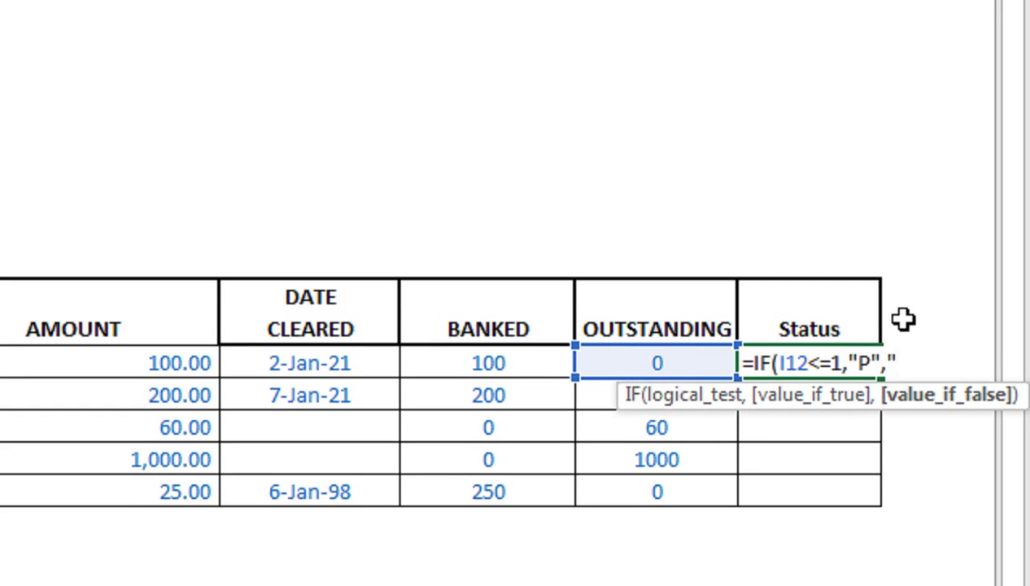
{"action": "type", "text": "O"}
{"action": "type", "text": "\")"}
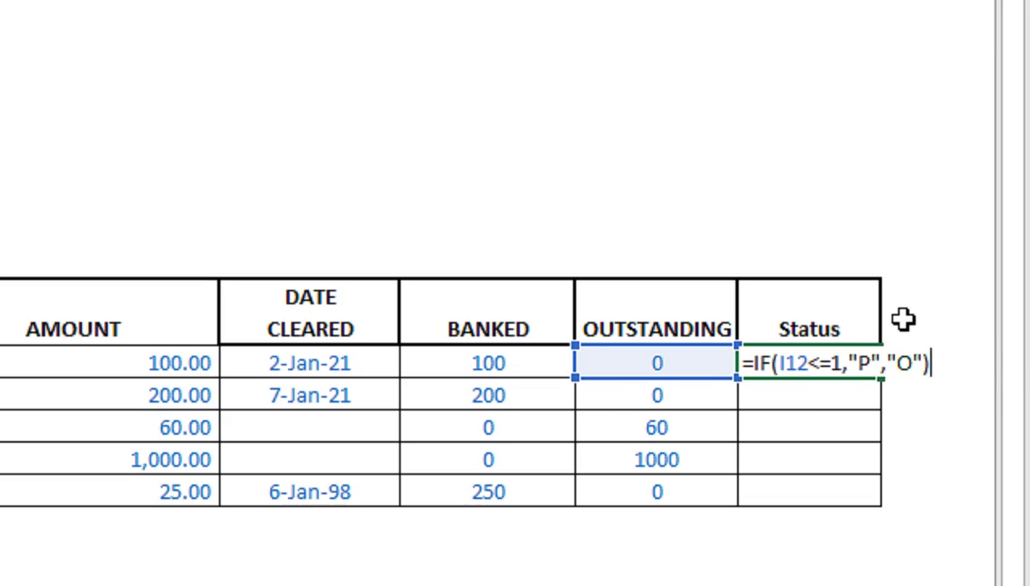
{"action": "key", "text": "Return"}
{"action": "left_click", "coordinate": [775, 362]}
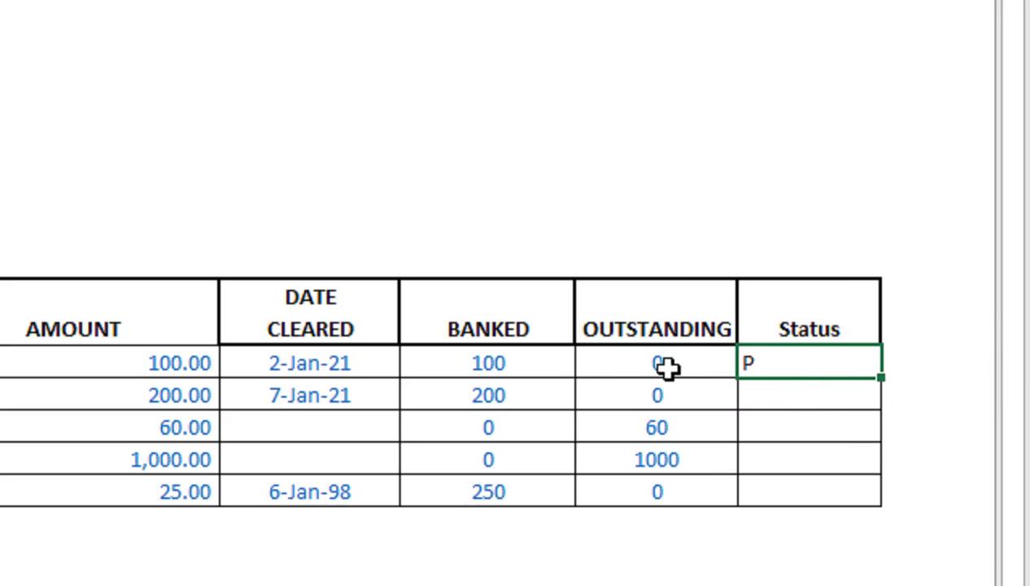
{"action": "left_click_drag", "start_coordinate": [883, 378], "coordinate": [895, 449]}
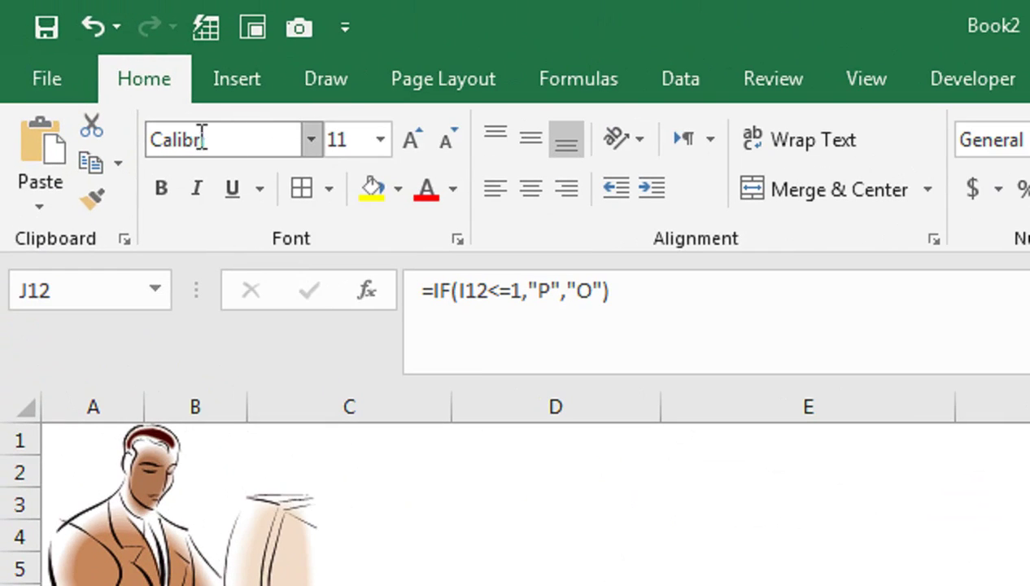
Change the font of the Status cells J12:J16 to Wingdings 2.
{"action": "left_click", "coordinate": [265, 137]}
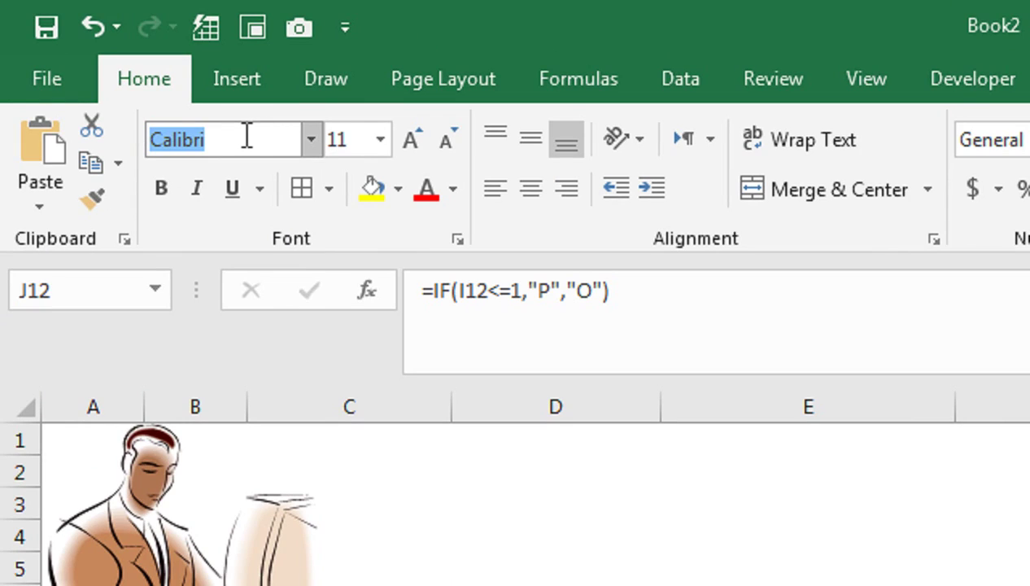
{"action": "type", "text": "Webdings"}
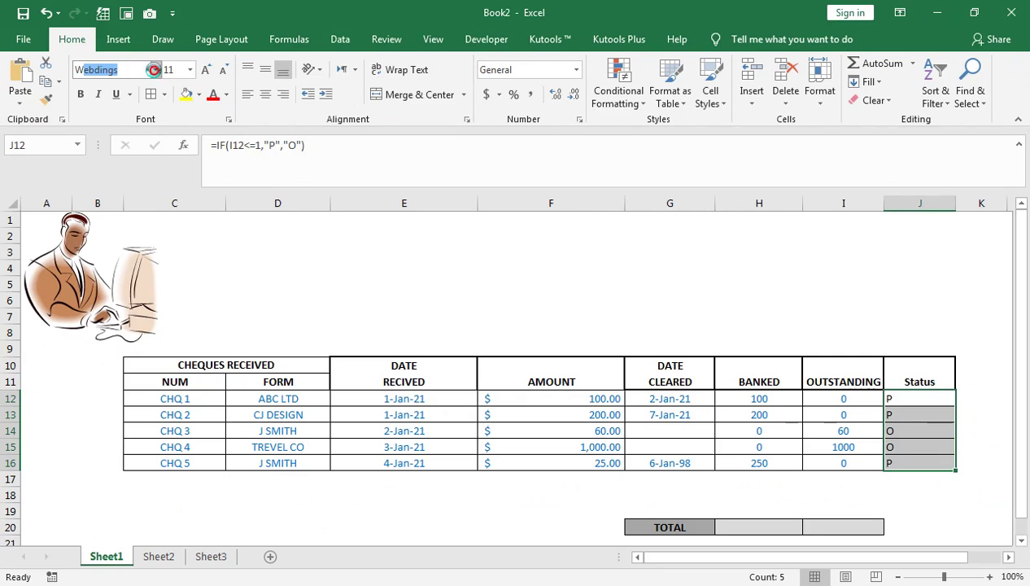
{"action": "left_click", "coordinate": [155, 70]}
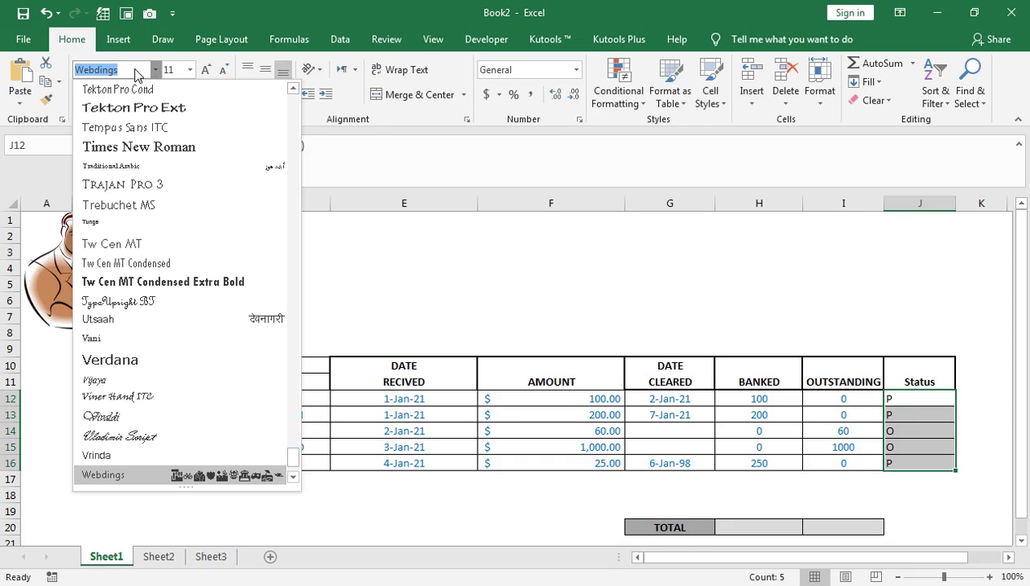
{"action": "left_click", "coordinate": [293, 476]}
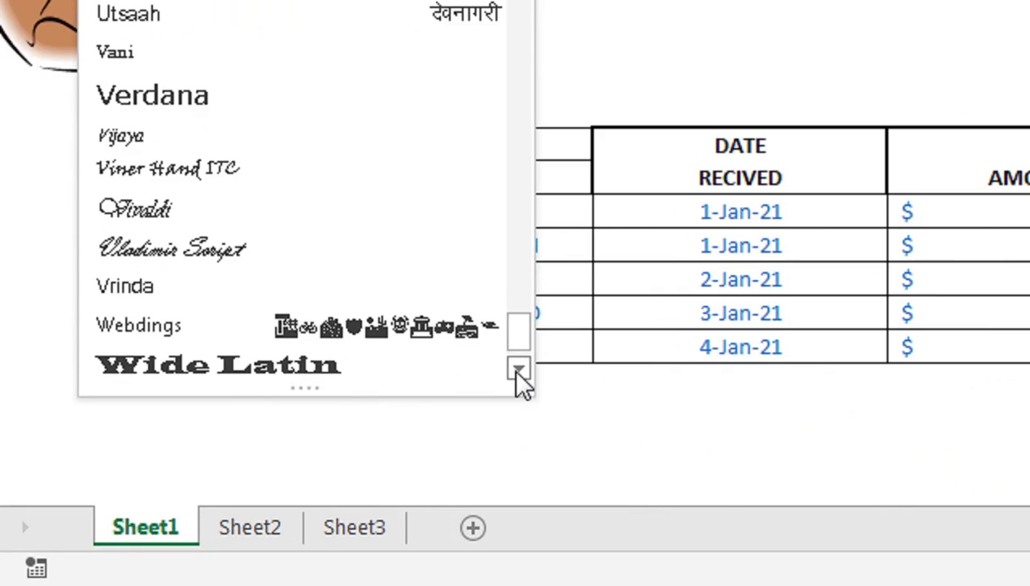
{"action": "left_click", "coordinate": [516, 371]}
{"action": "left_click", "coordinate": [516, 371]}
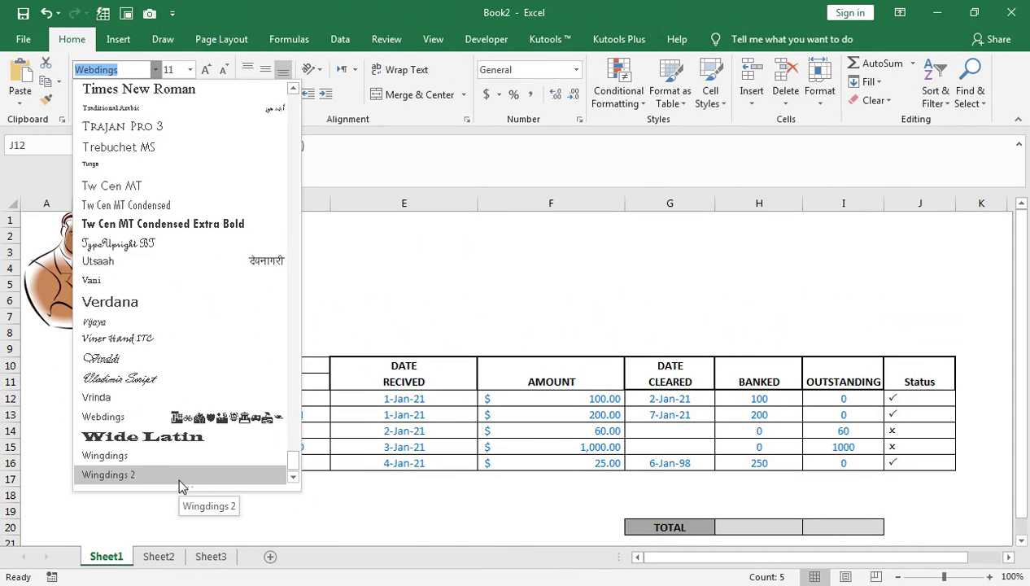
{"action": "left_click", "coordinate": [180, 481]}
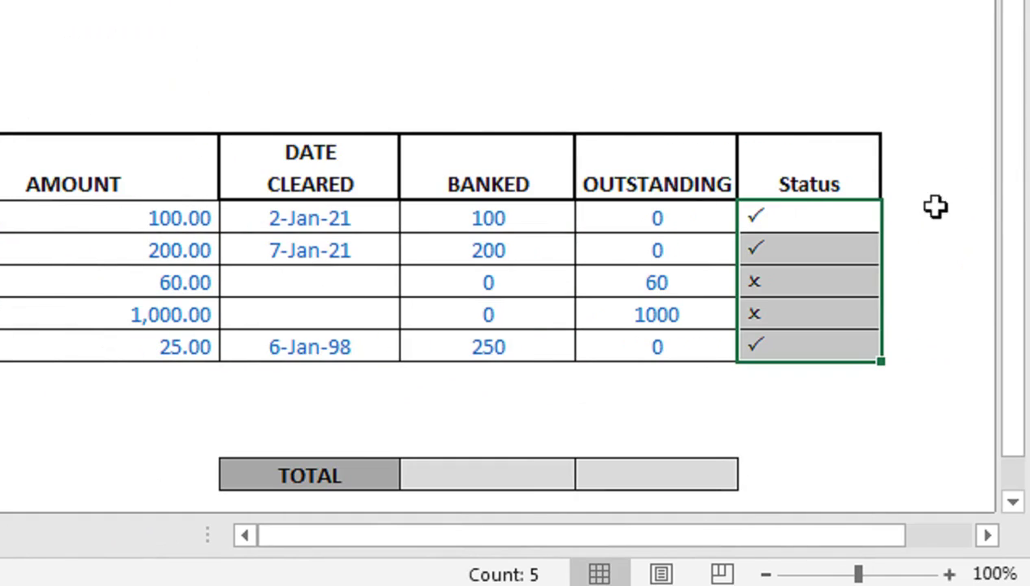